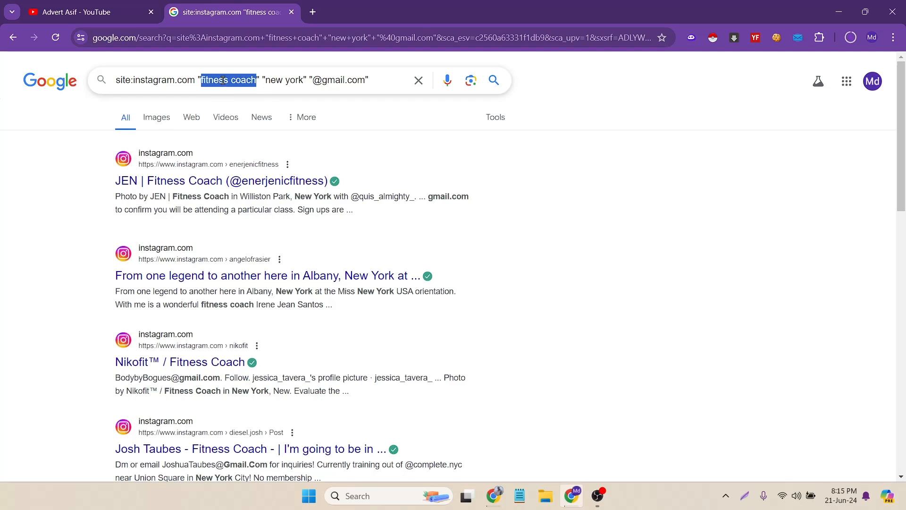
click(268, 76)
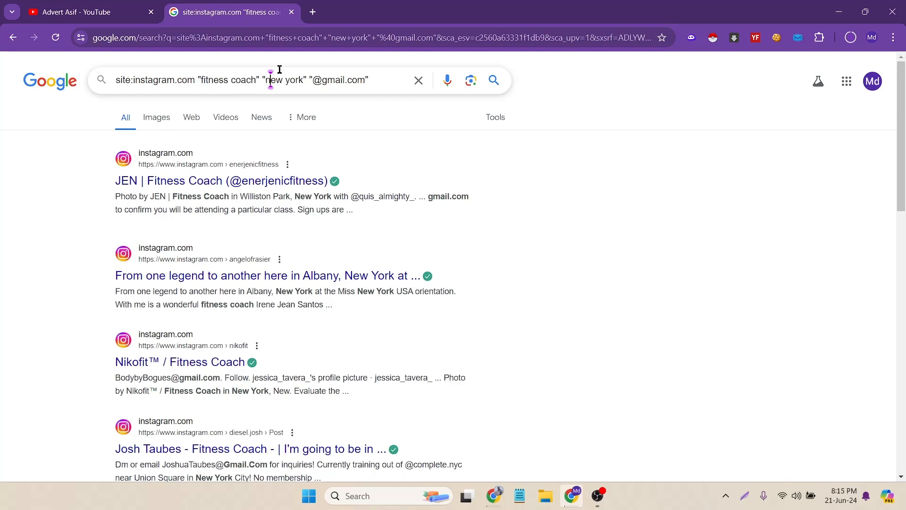
drag(306, 79, 263, 82)
click(314, 79)
scroll(91, 350, down, 6)
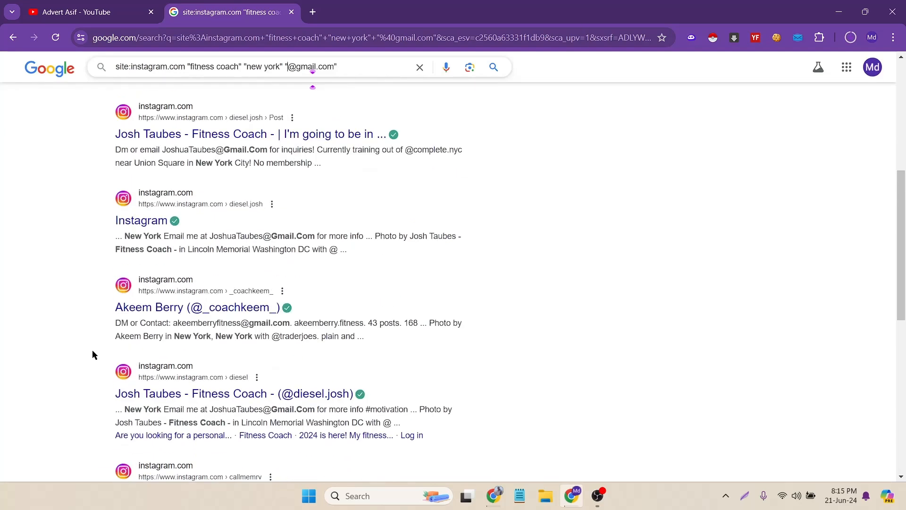
scroll(92, 330, up, 6)
scroll(91, 324, up, 1)
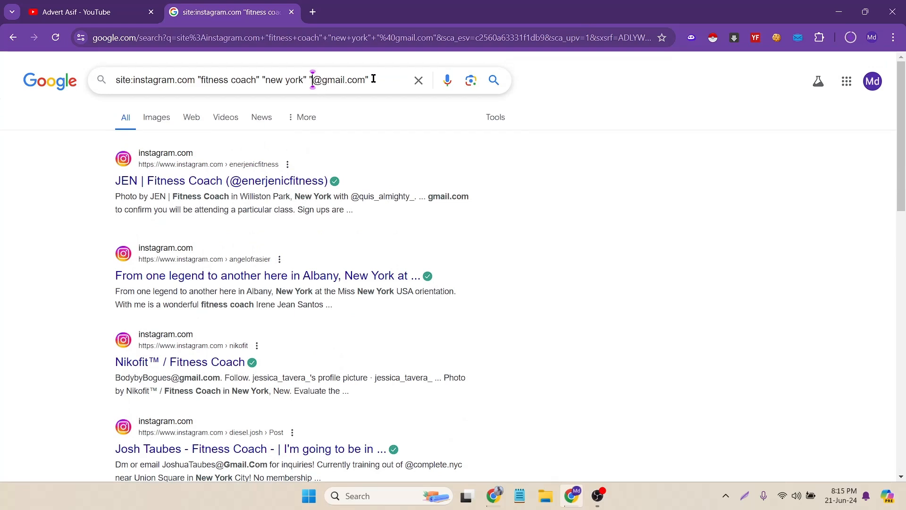
drag(373, 79, 314, 80)
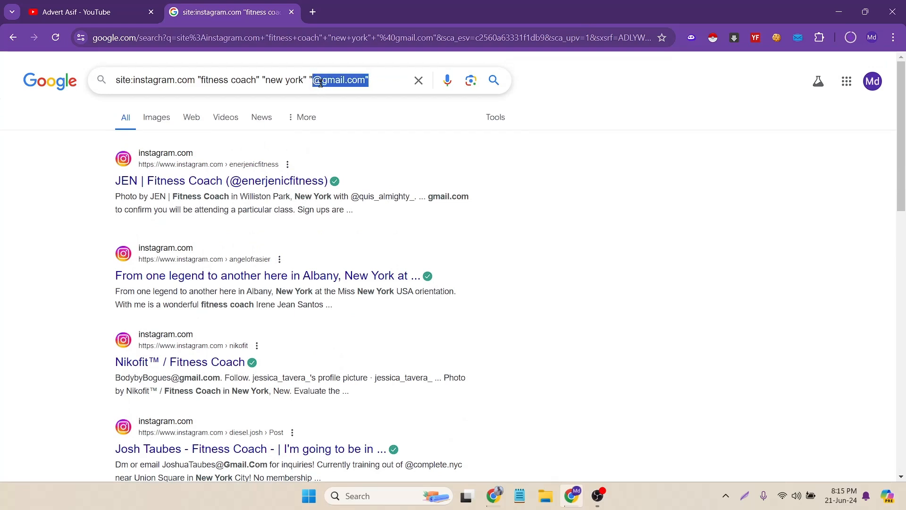
double_click(339, 82)
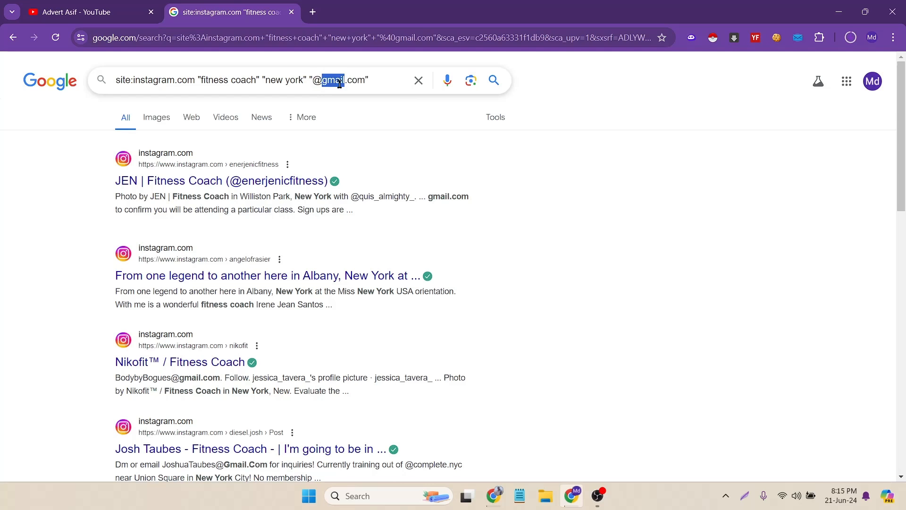
click(3, 258)
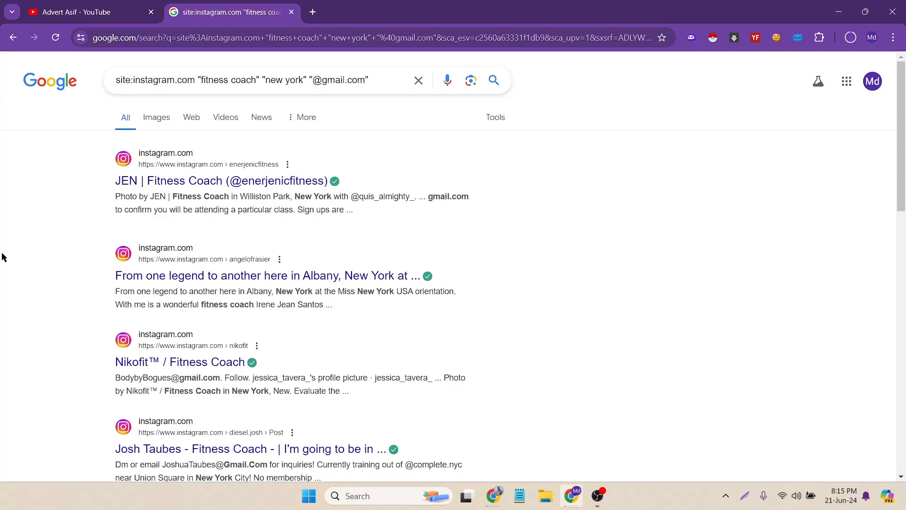
Step: Run the fitness coach query and look through the listed Instagram results
click(368, 83)
key(Return)
drag(902, 109, 905, 302)
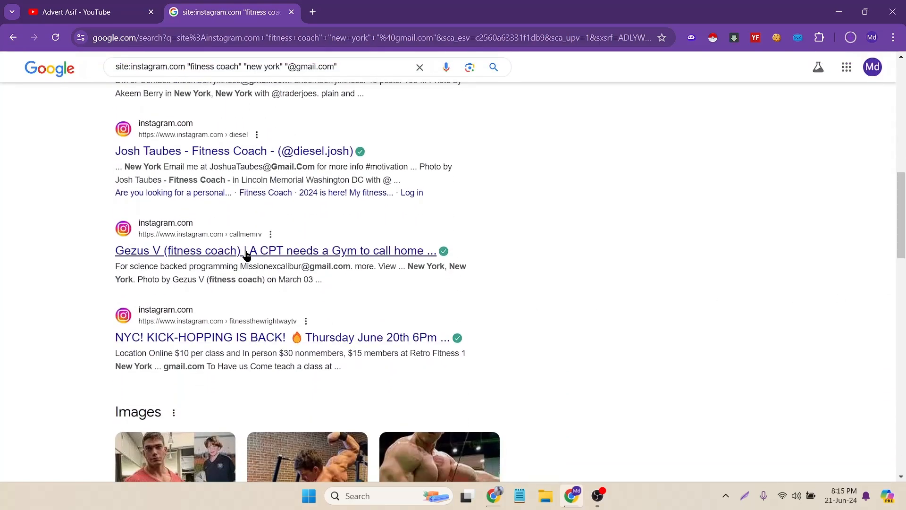
scroll(904, 407, down, 10)
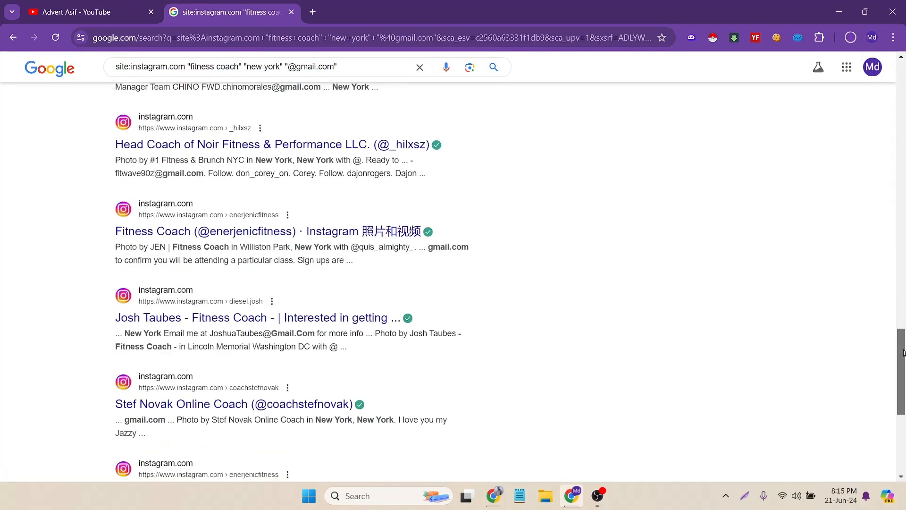
scroll(904, 407, down, 10)
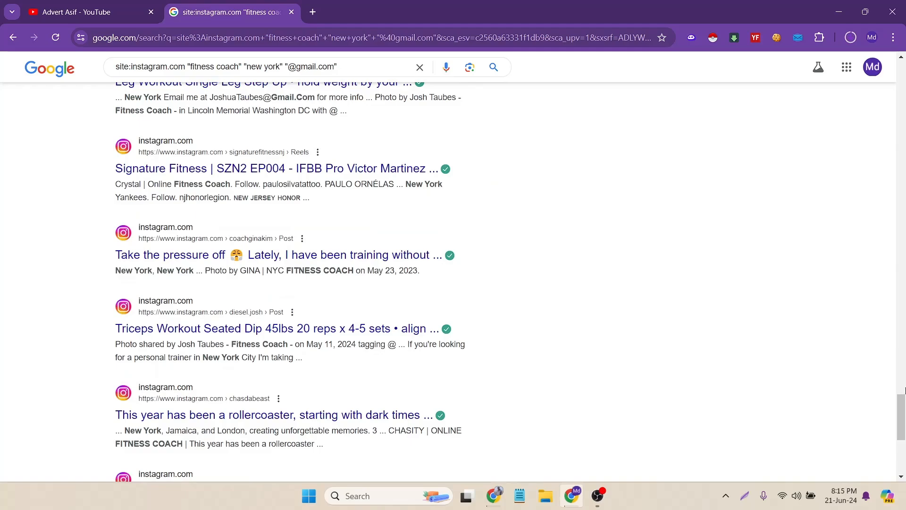
drag(905, 391, 754, 118)
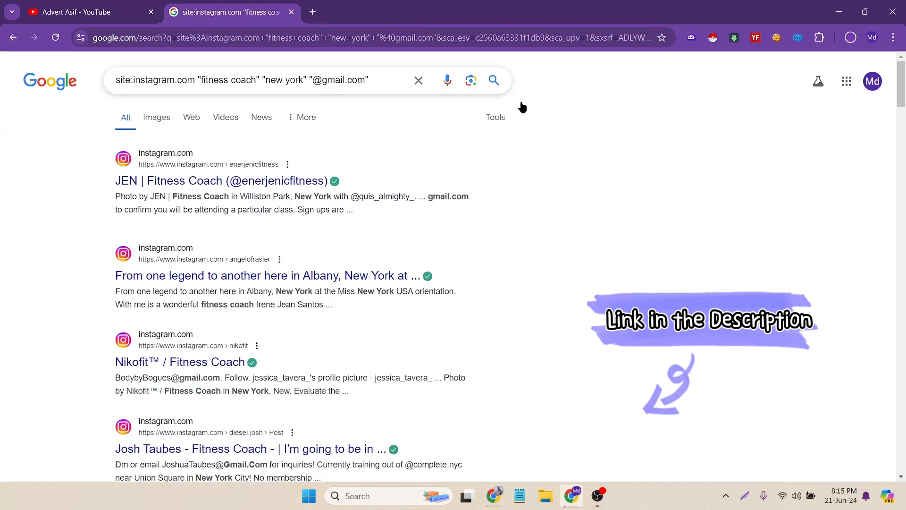
Step: Scan the search results page for e-mails with the Email Extractor extension and review the extracted list
click(819, 37)
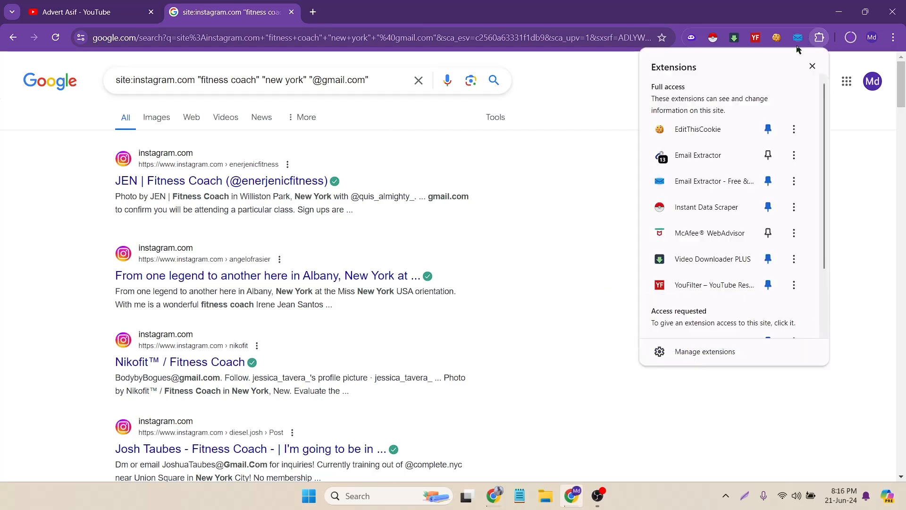
click(726, 186)
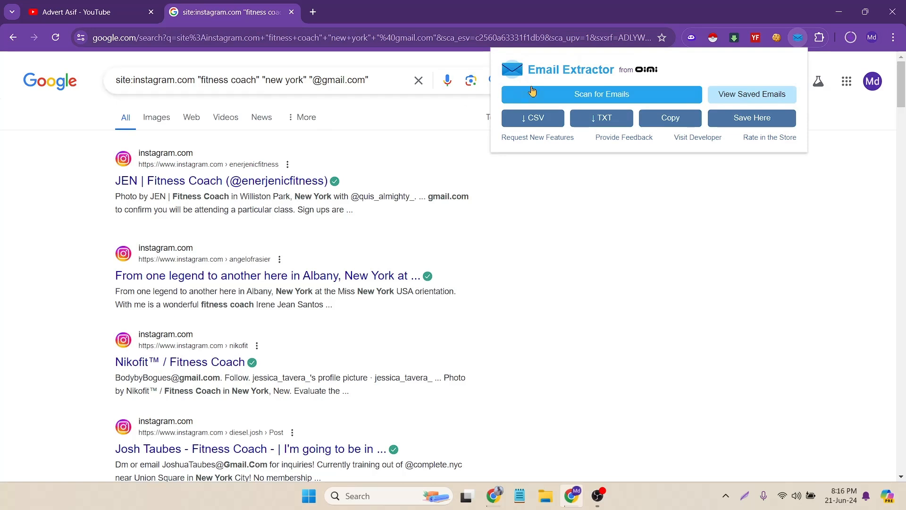
click(656, 97)
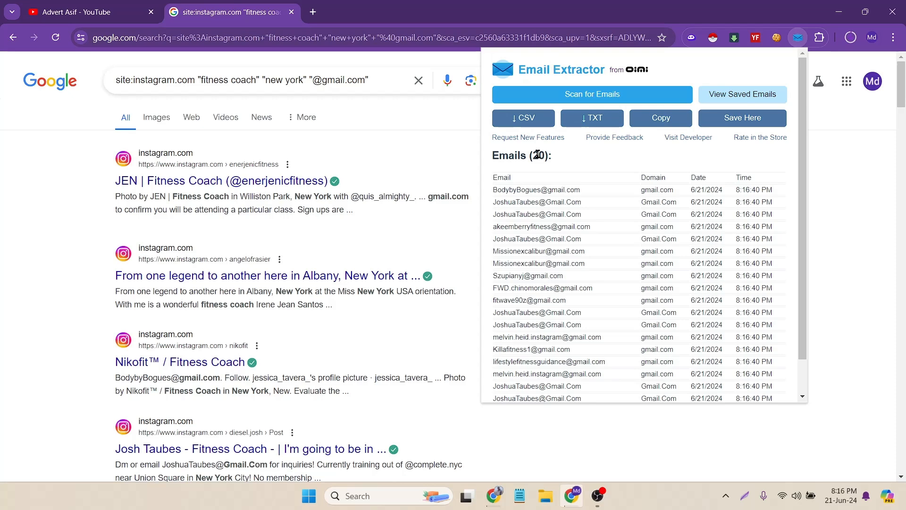
scroll(662, 262, down, 1)
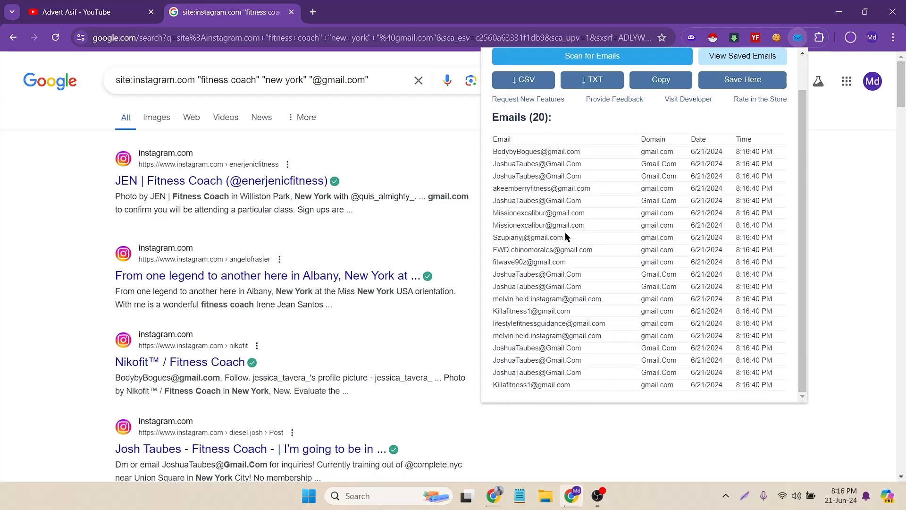
click(853, 195)
Step: Load five more batches of Instagram results at the end of the search results page
scroll(863, 330, down, 10)
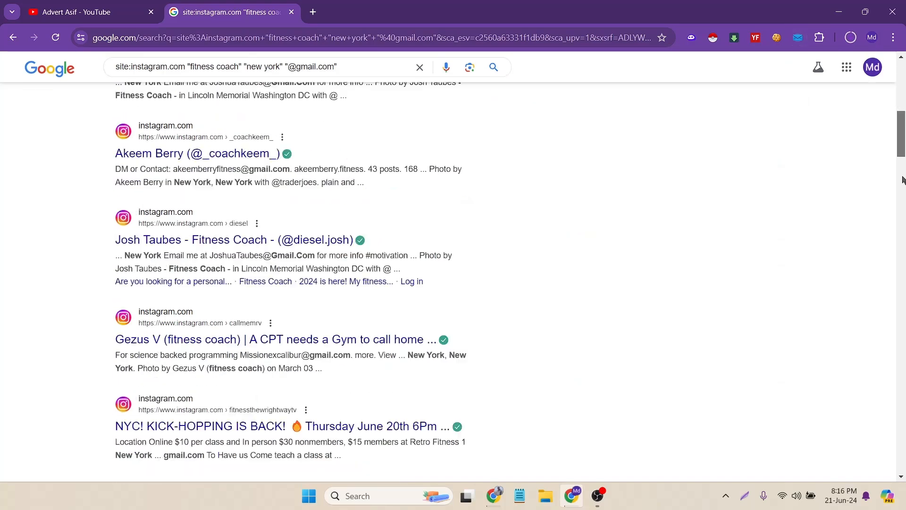
scroll(874, 474, down, 15)
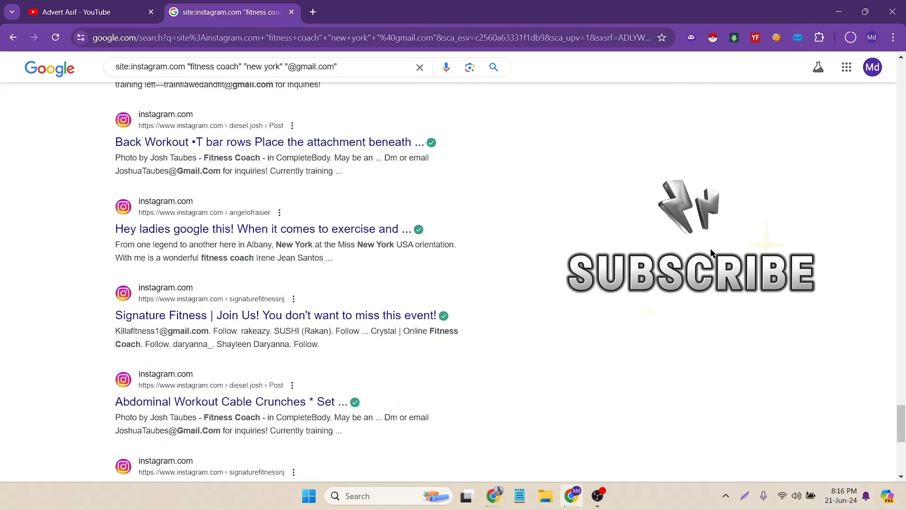
scroll(675, 331, down, 15)
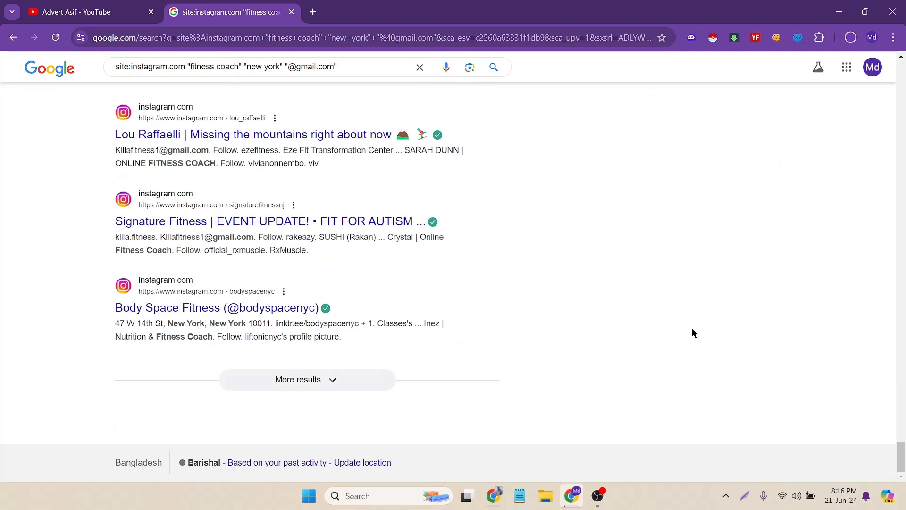
click(302, 386)
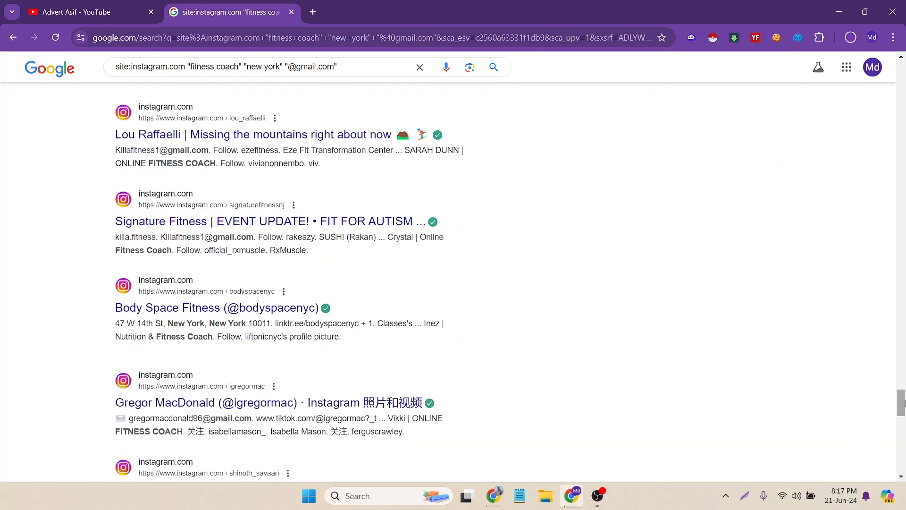
drag(902, 403, 903, 453)
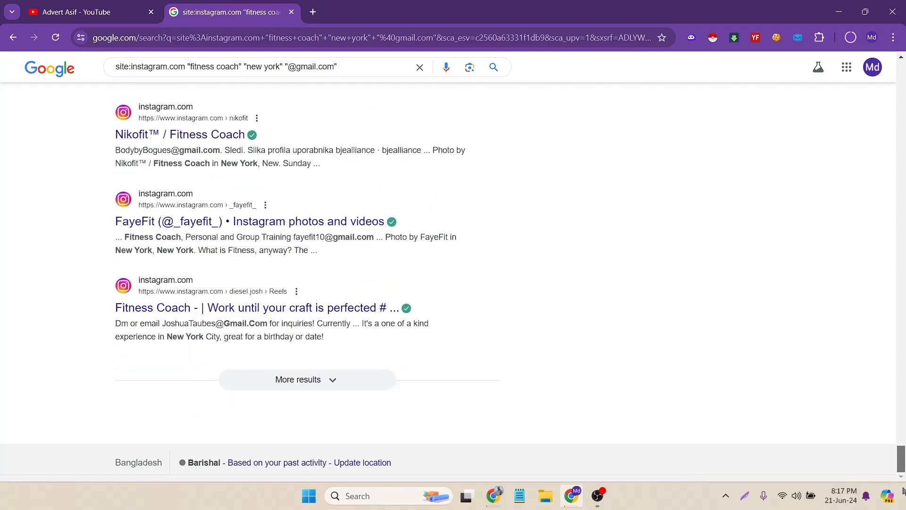
click(345, 388)
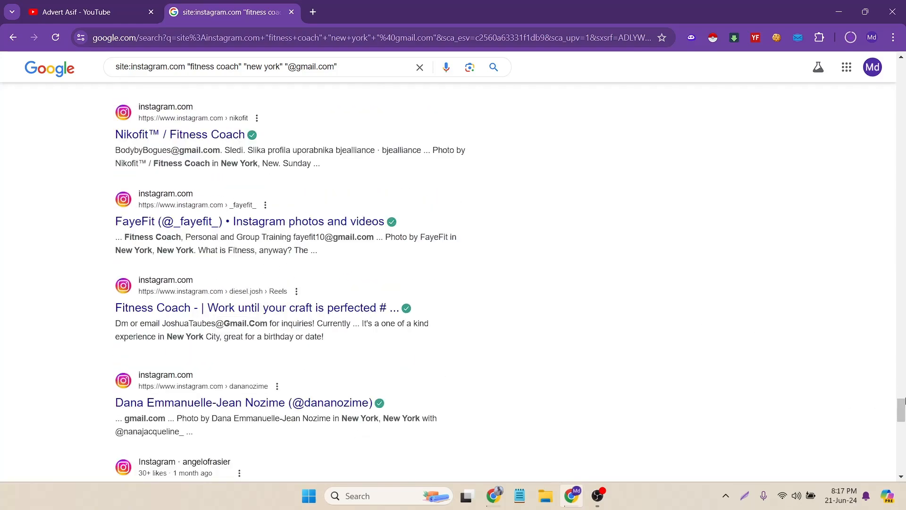
drag(903, 401, 902, 467)
click(328, 387)
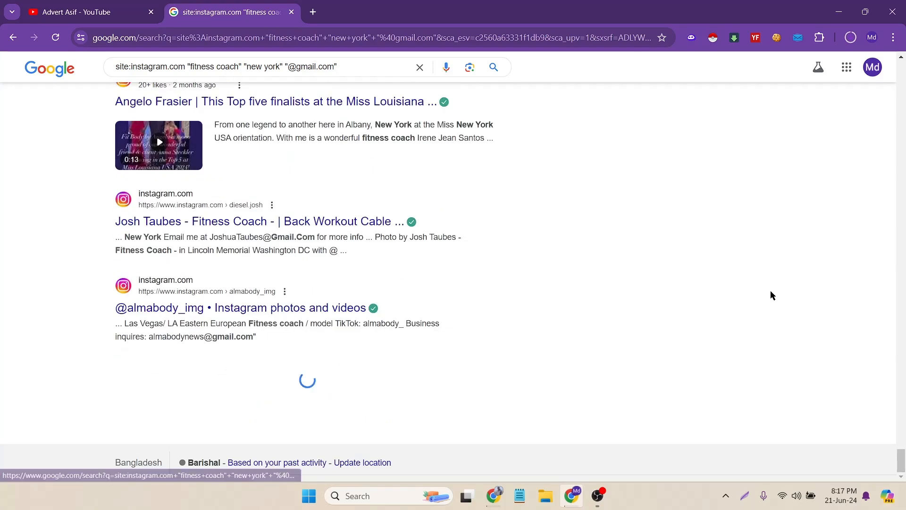
drag(902, 421, 882, 505)
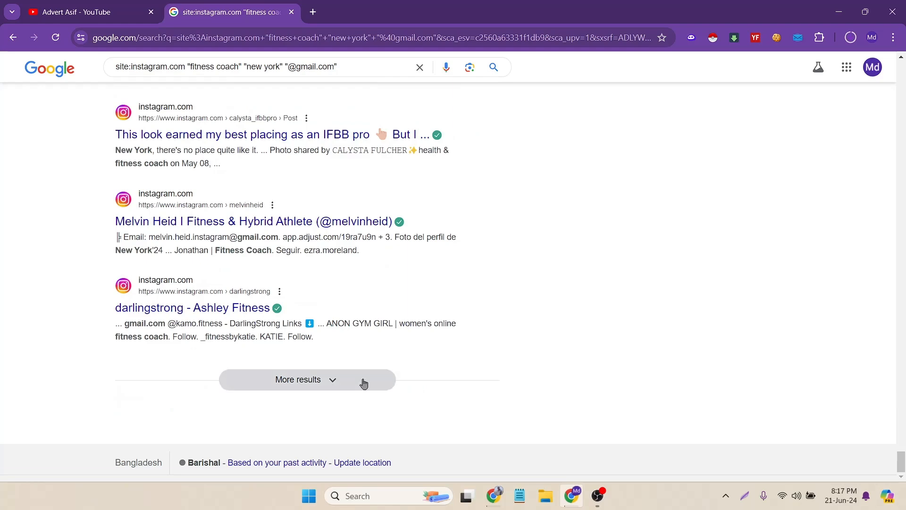
click(364, 384)
drag(900, 401, 904, 504)
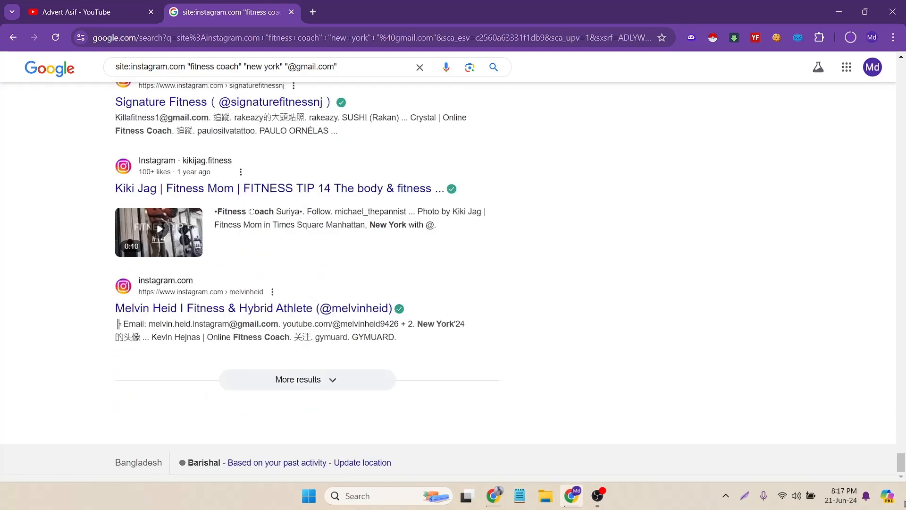
click(303, 379)
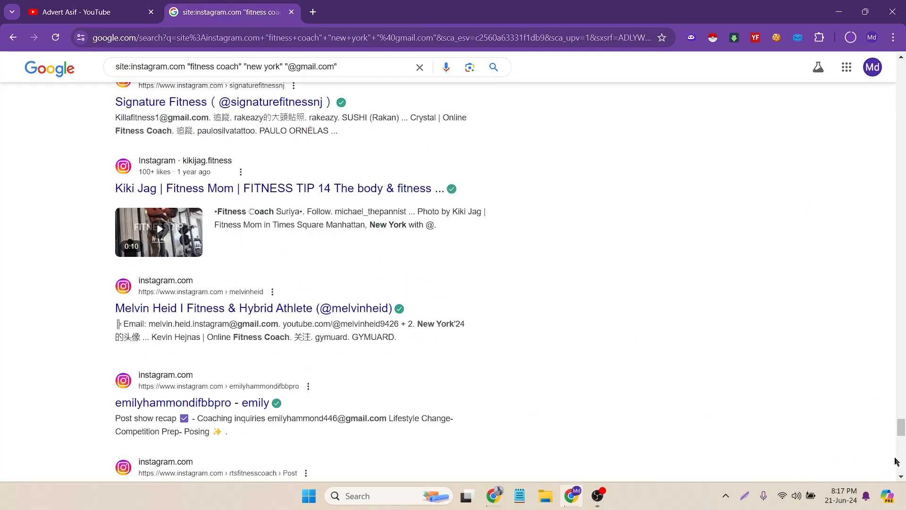
drag(903, 436, 903, 472)
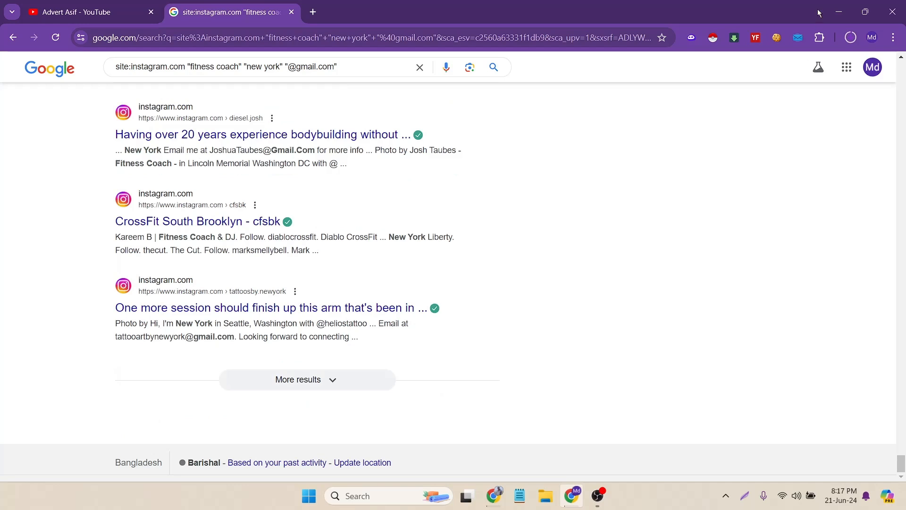
Step: Scan the expanded search results for e-mails again with Email Extractor and check the number found
click(802, 39)
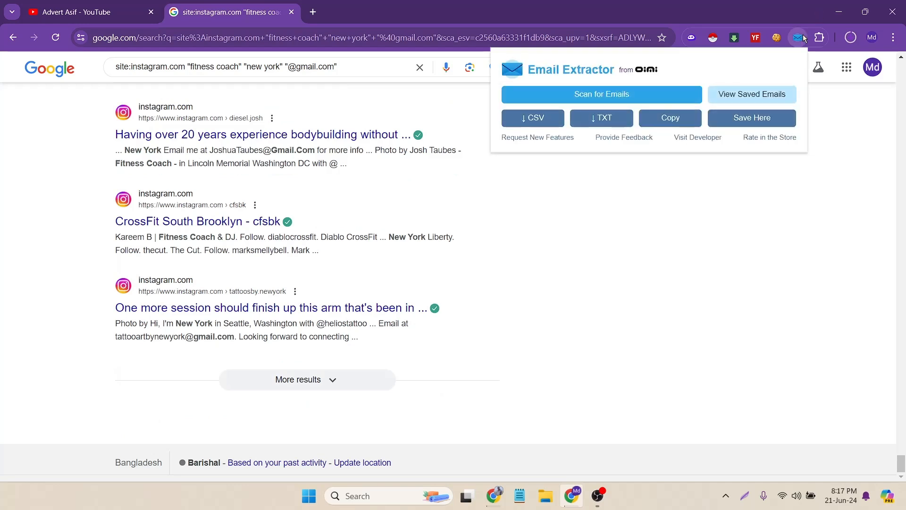
click(595, 94)
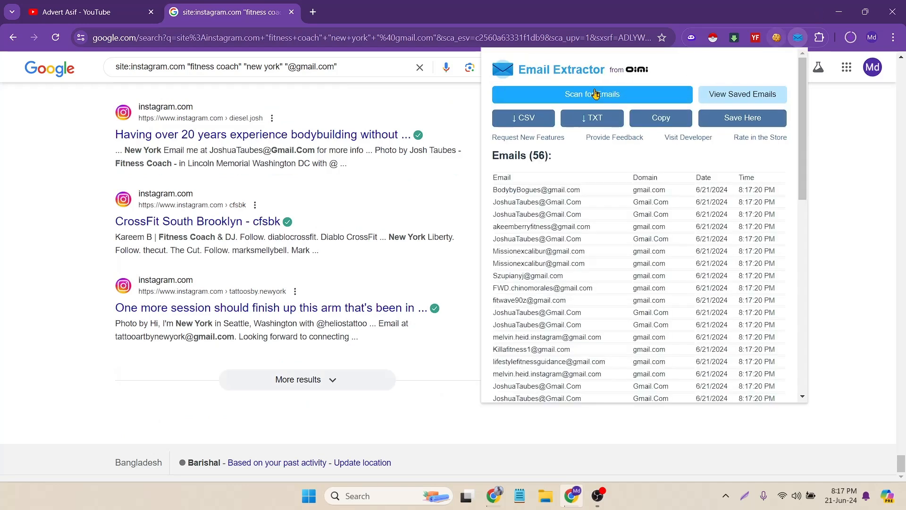
double_click(539, 157)
click(852, 177)
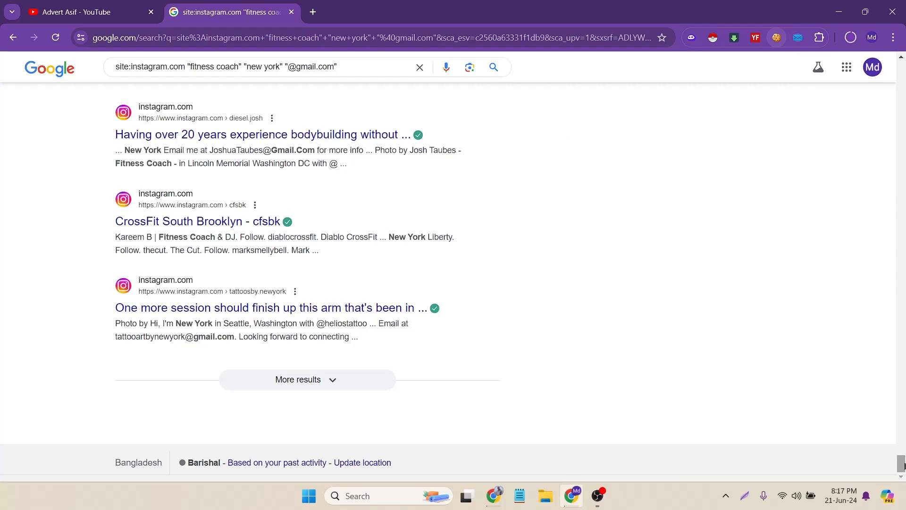
Step: Open the first Instagram result in a new tab and examine the e-mail addresses in the result snippets
drag(903, 466, 734, 142)
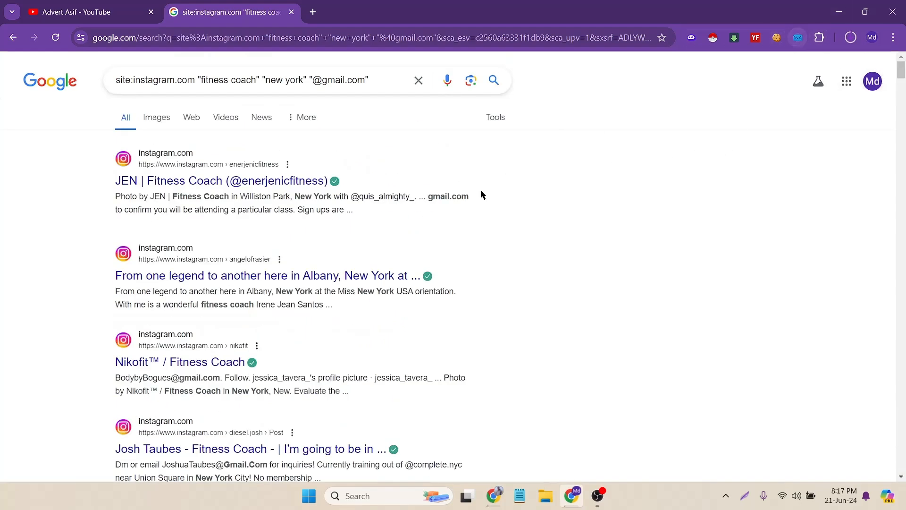
middle_click(233, 183)
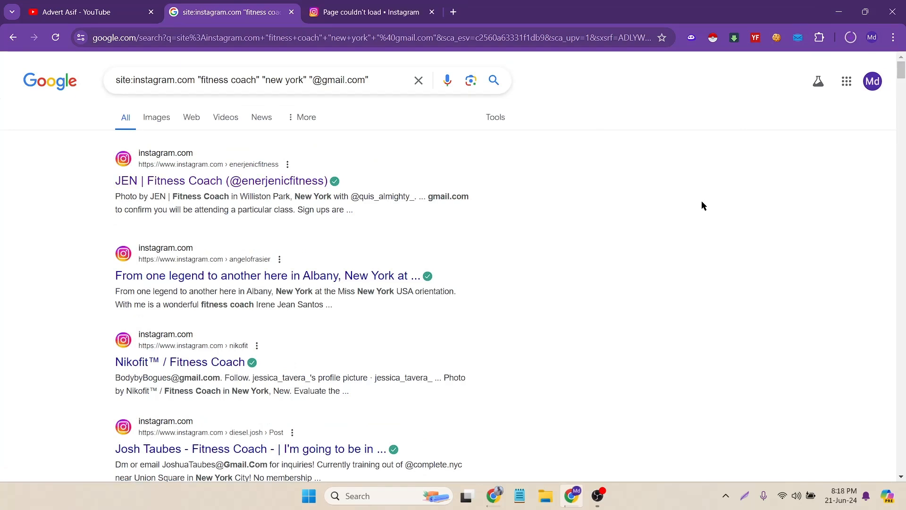
drag(115, 194, 43, 240)
click(44, 240)
drag(116, 379, 219, 379)
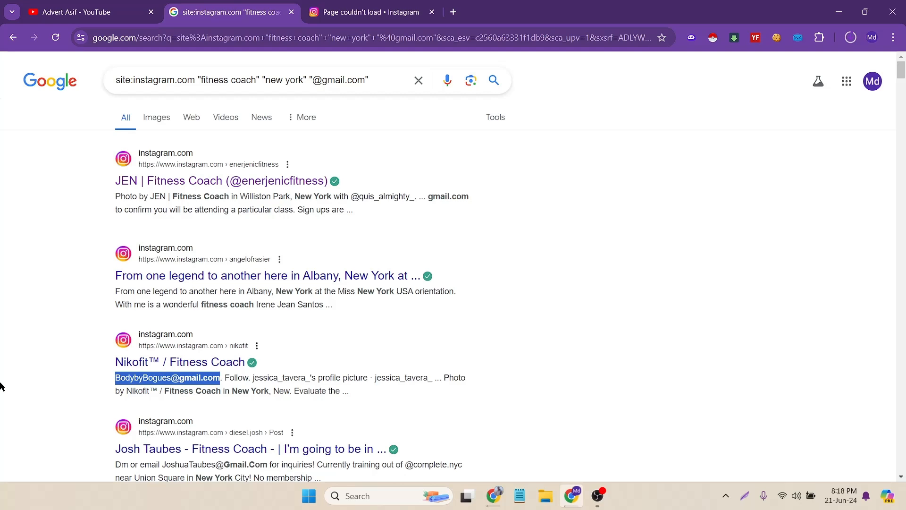
scroll(2, 386, down, 2)
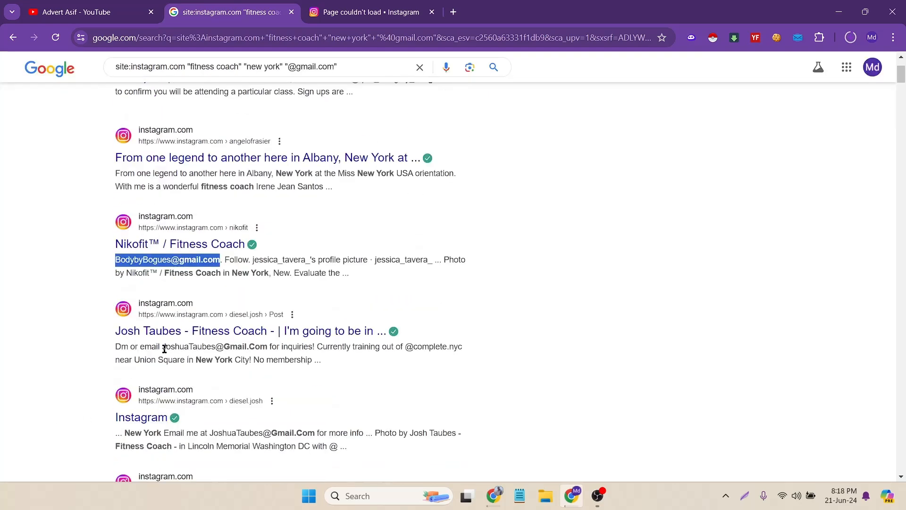
drag(162, 347, 268, 347)
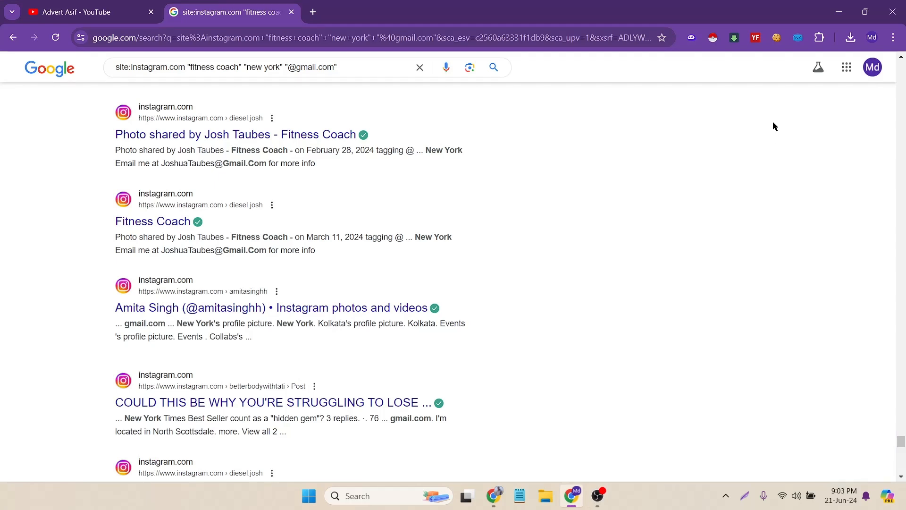
Step: Transfer the e-mail list from Email Extractor into the blank Google Sheets spreadsheet, pasting it from cell A1
click(796, 40)
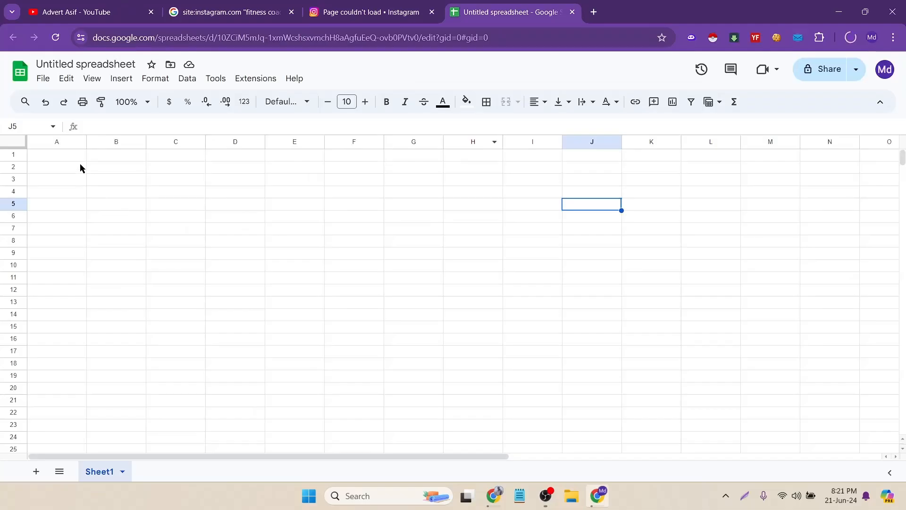
click(75, 160)
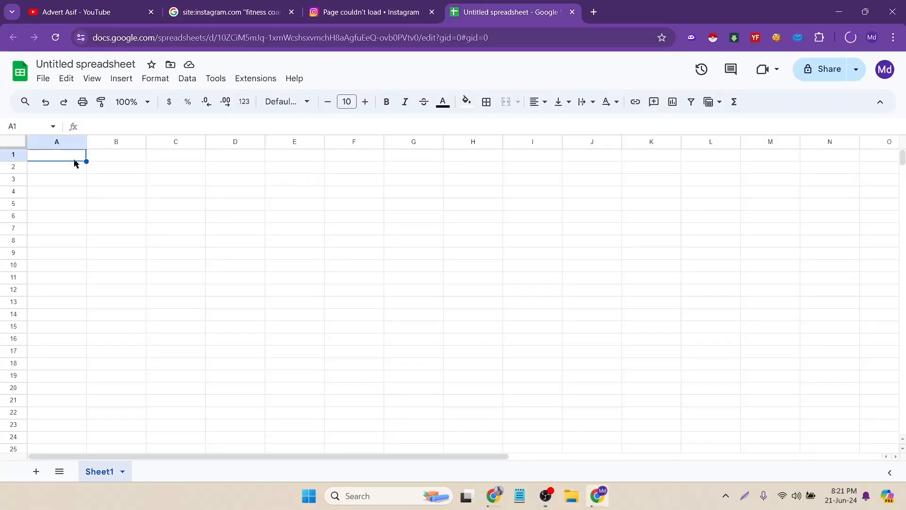
key(ctrl+v)
click(428, 208)
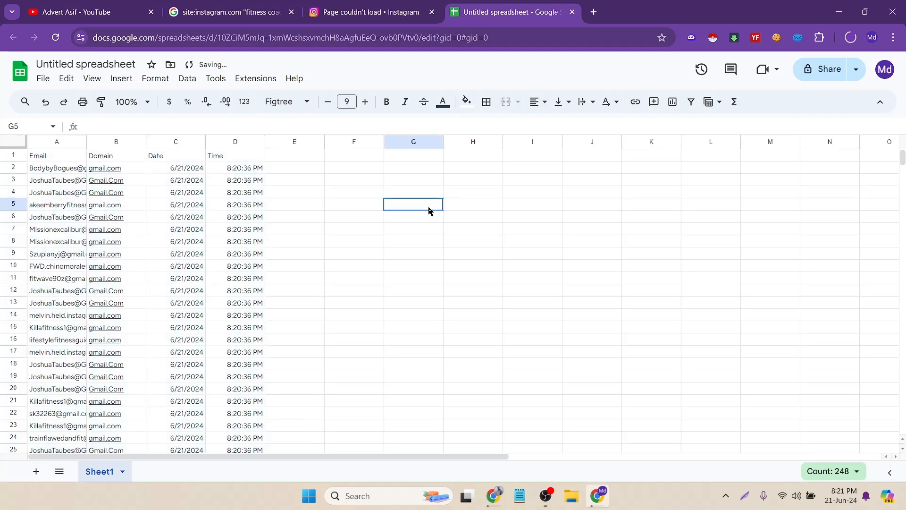
Step: Widen columns A to C together so the full e-mail addresses fit in their cells
drag(85, 141, 161, 142)
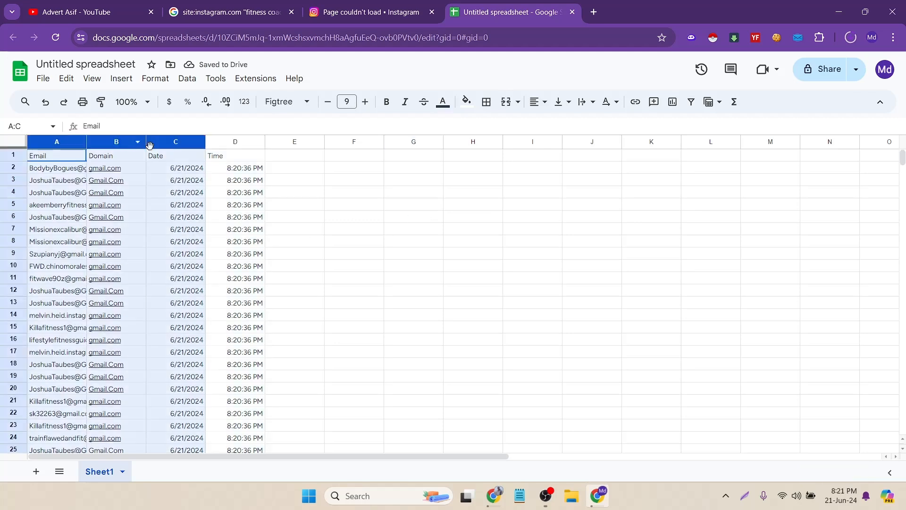
drag(90, 141, 164, 142)
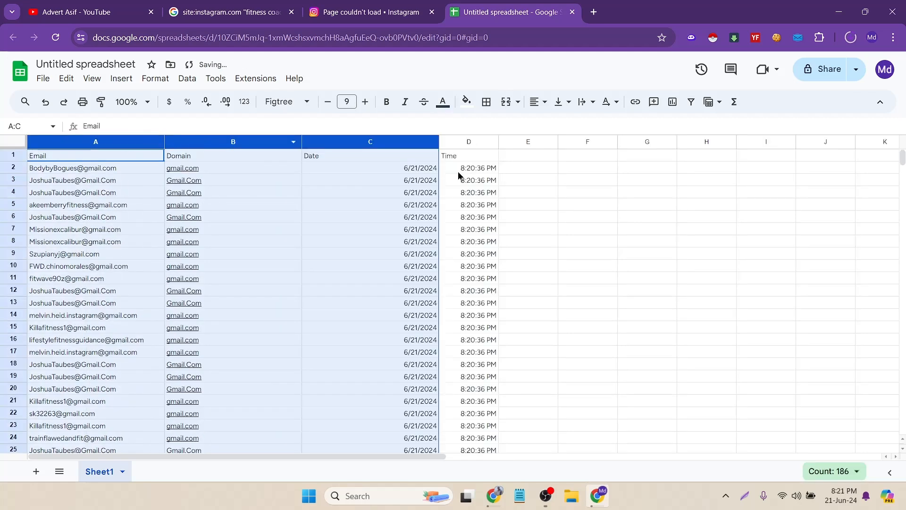
click(274, 169)
Step: Delete the Domain, Date and Time columns (B to D), keeping only the Email column
click(246, 160)
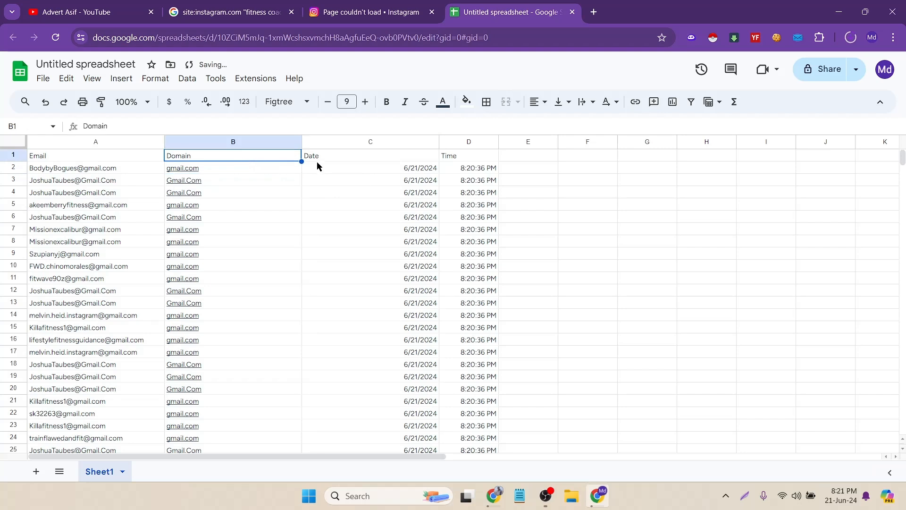
click(342, 157)
click(465, 160)
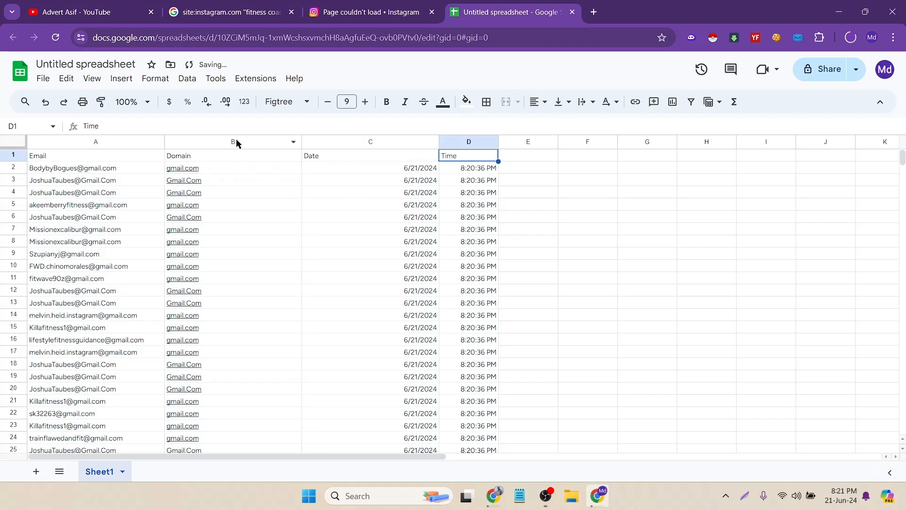
drag(239, 141, 466, 140)
right_click(468, 137)
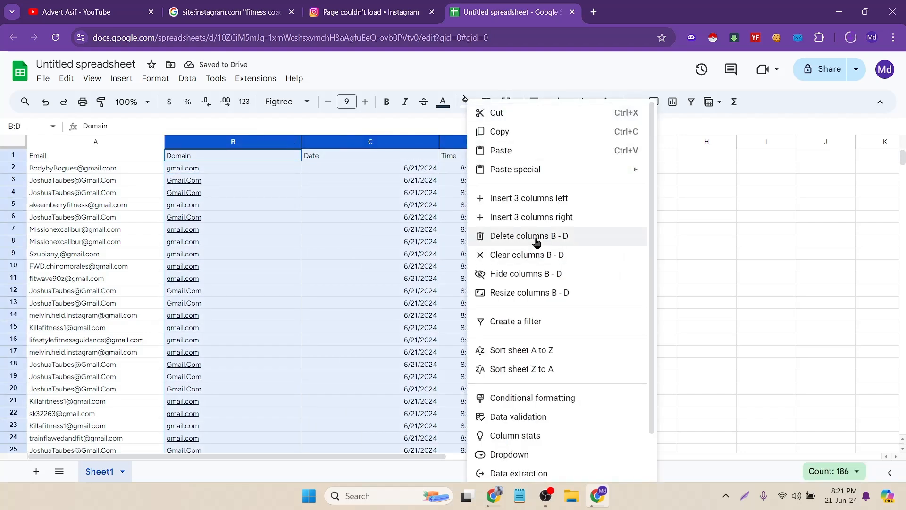
click(537, 242)
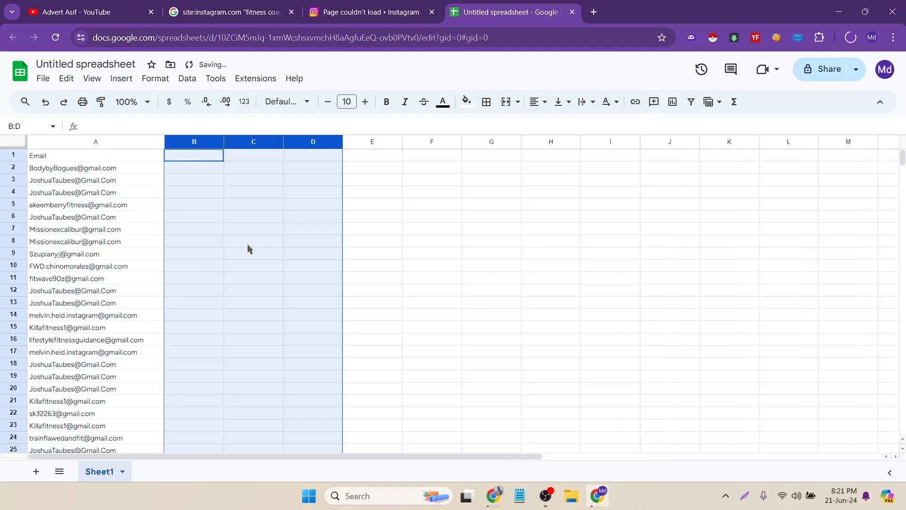
click(307, 231)
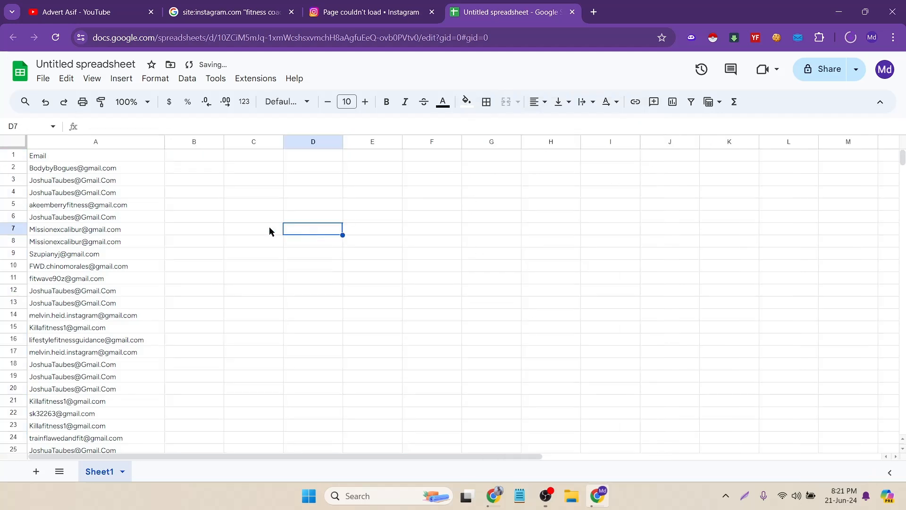
Step: Check how many entries the Email column holds and review the list down to its last row
click(101, 141)
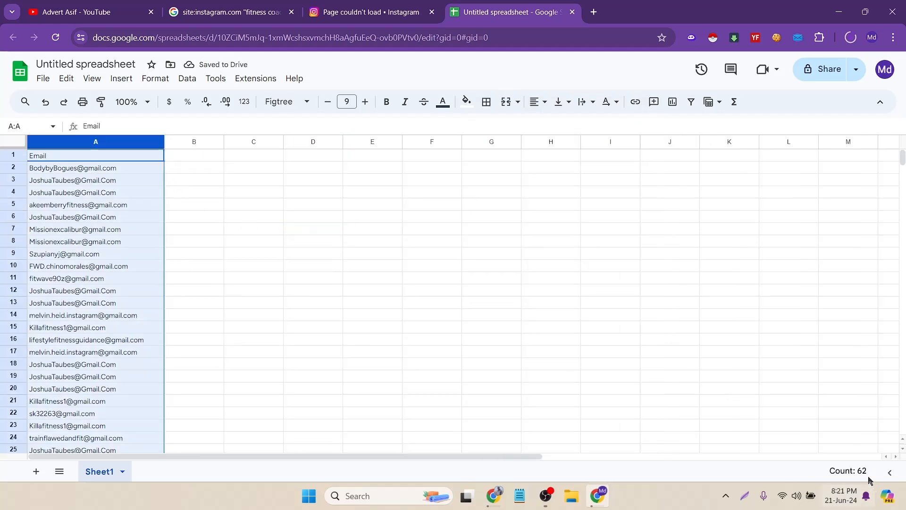
click(313, 302)
scroll(286, 306, down, 10)
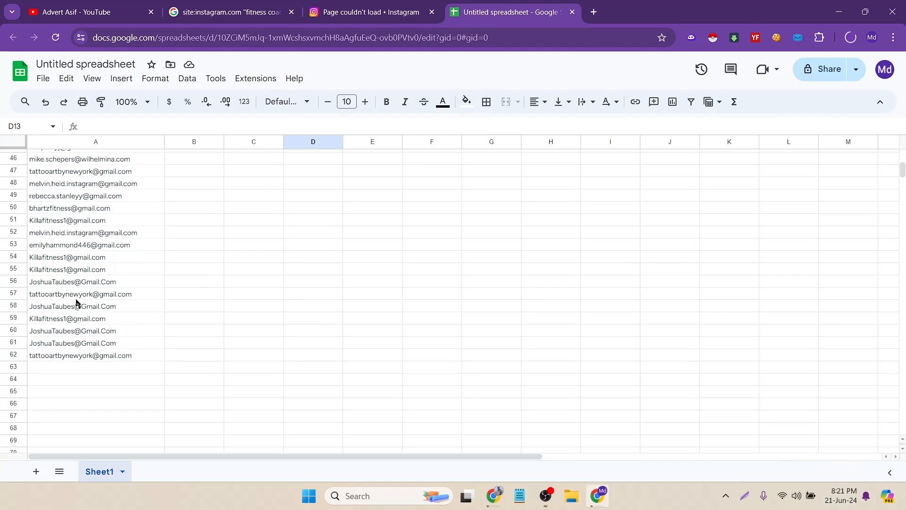
mouse_move(78, 263)
Step: Return to the Google results and examine the "fitness coach" and "new york" terms in the search query
click(265, 2)
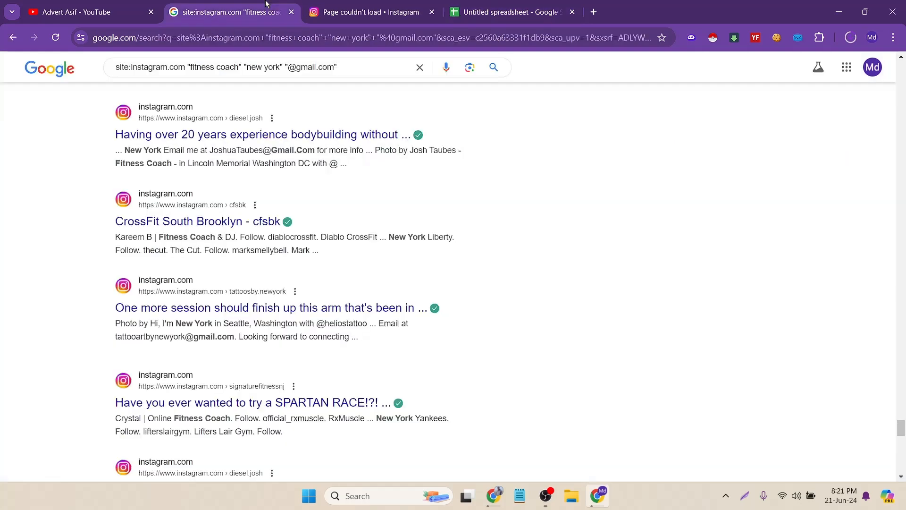
double_click(227, 66)
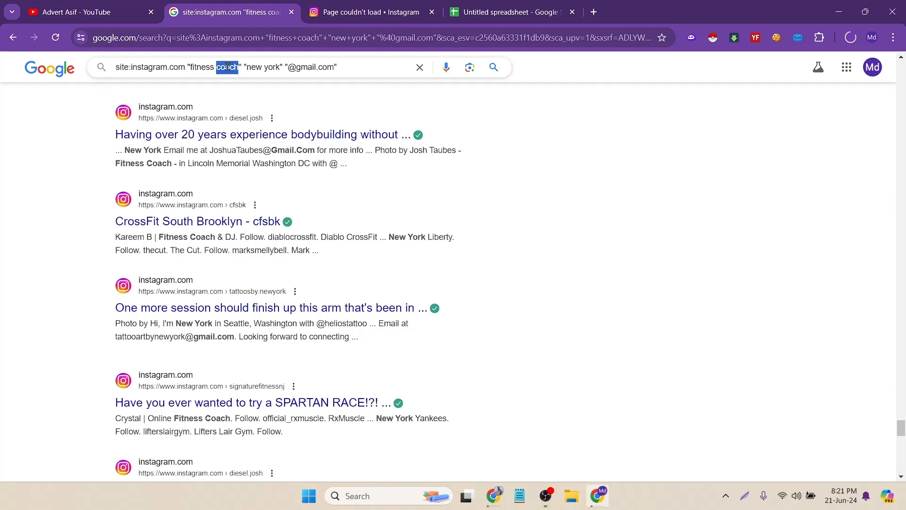
double_click(205, 67)
drag(246, 67, 271, 69)
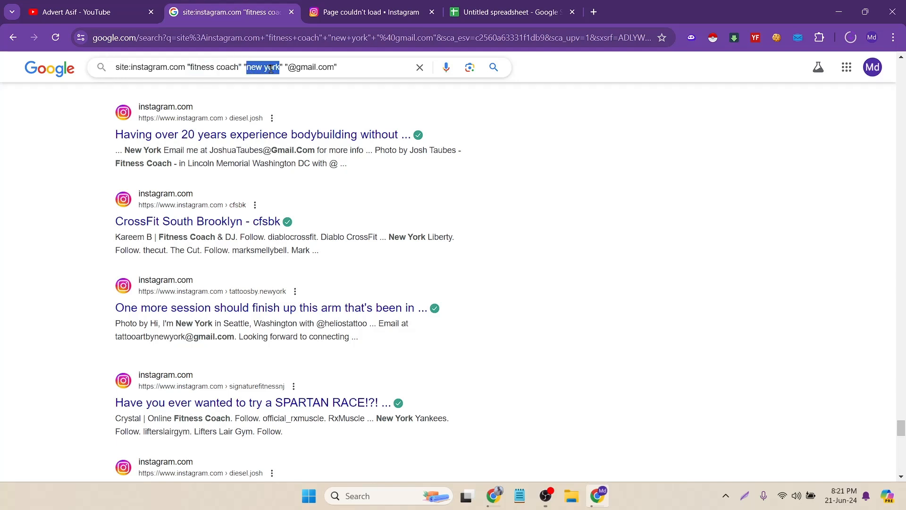
click(692, 110)
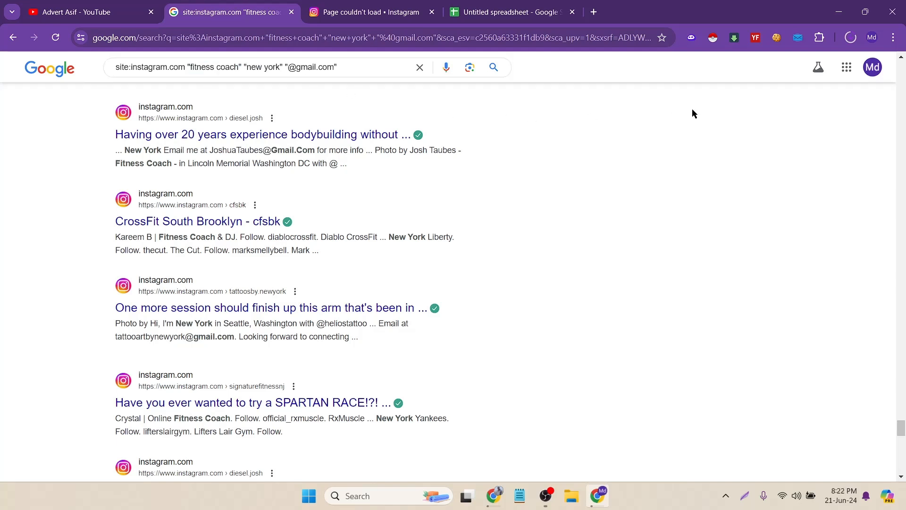